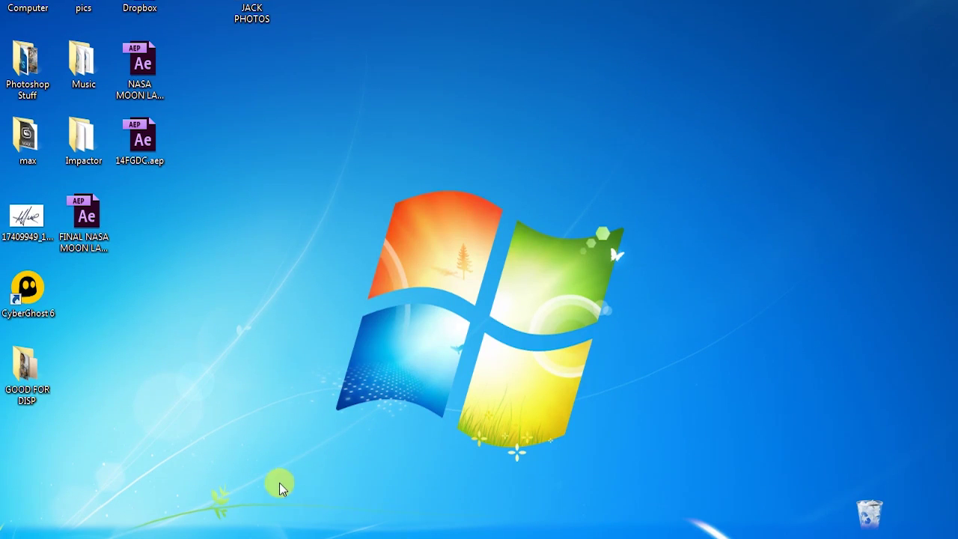
Open the GOOD FOR DISP folder and compare the photos IMG_5190.JPG and solid back.jpg.
double_click(27, 369)
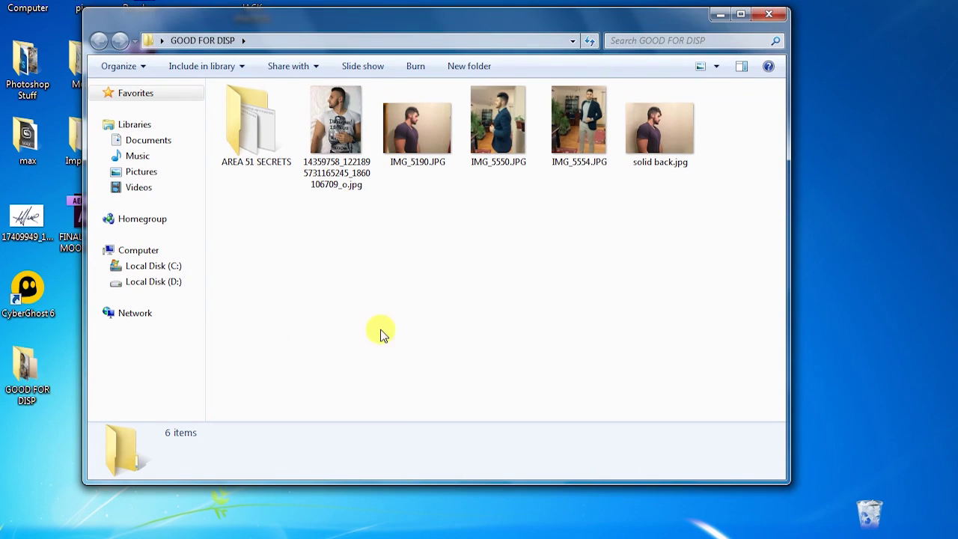
double_click(423, 133)
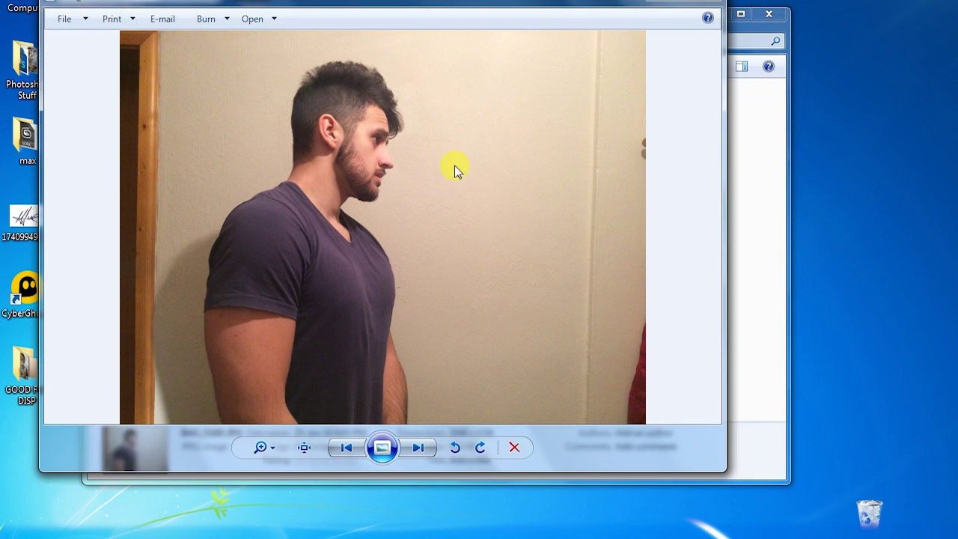
left_click(715, 3)
double_click(666, 130)
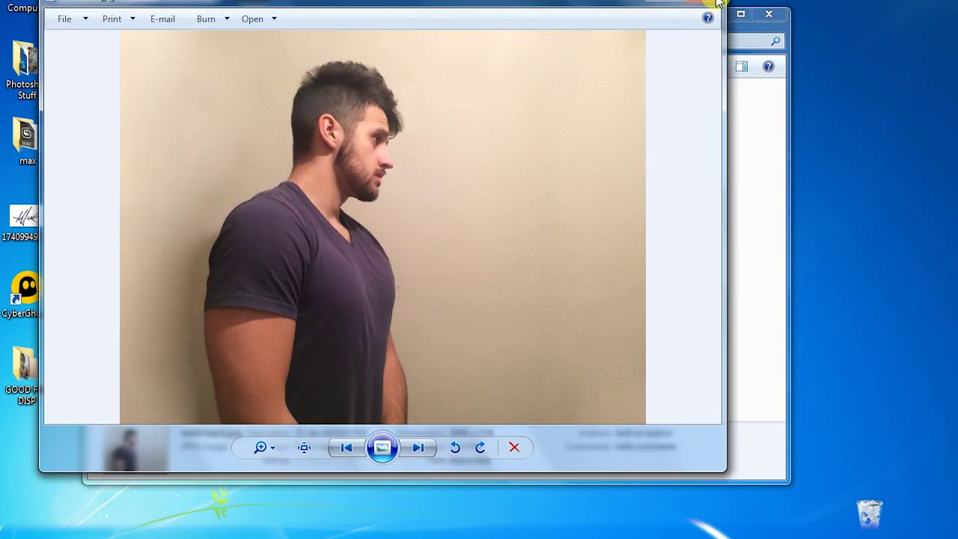
left_click(717, 3)
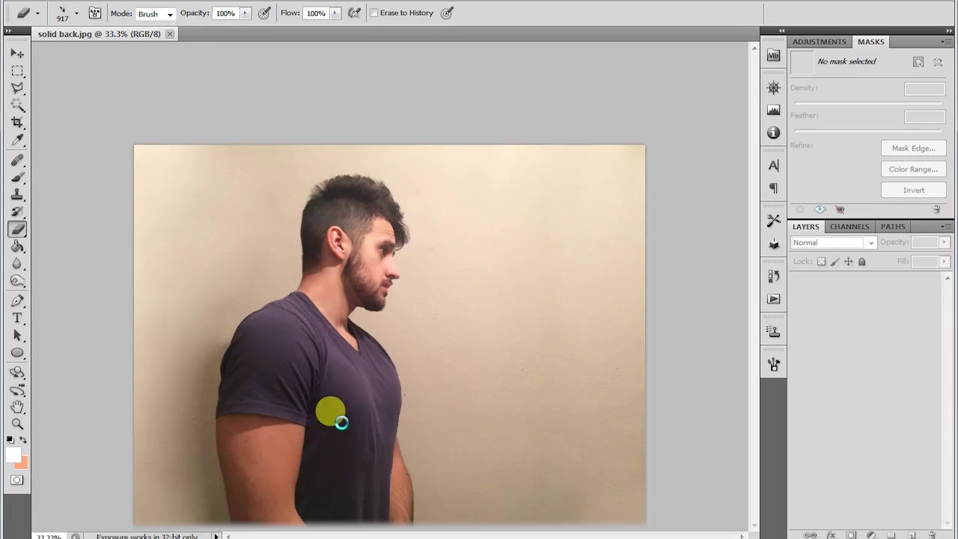
Convert the Background of solid back.jpg into an editable layer and duplicate it twice.
double_click(928, 286)
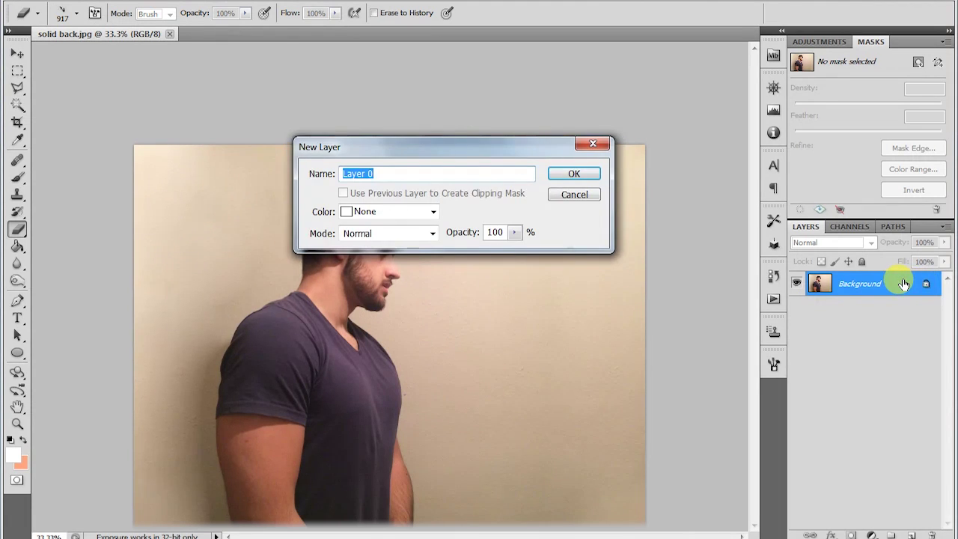
key("Return")
right_click(907, 290)
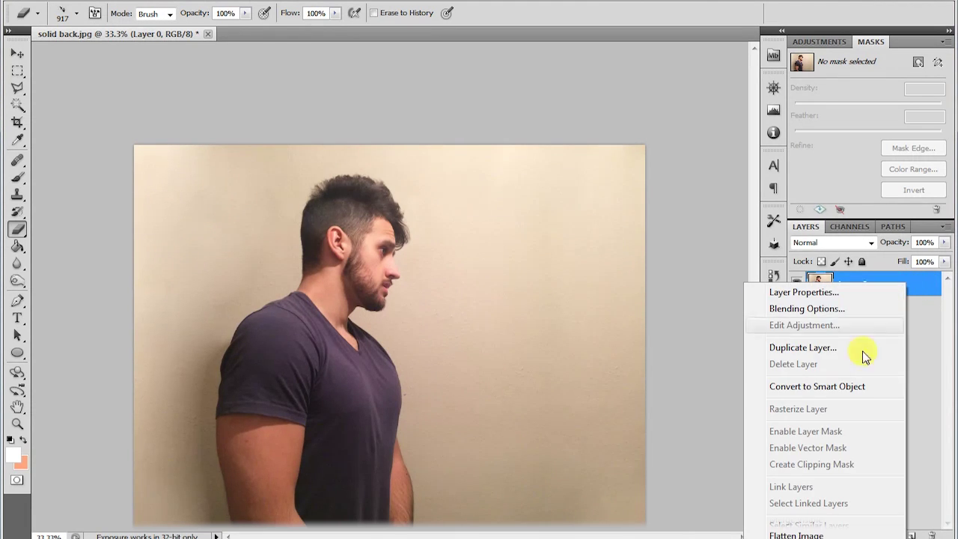
left_click(831, 346)
key("Return")
right_click(866, 290)
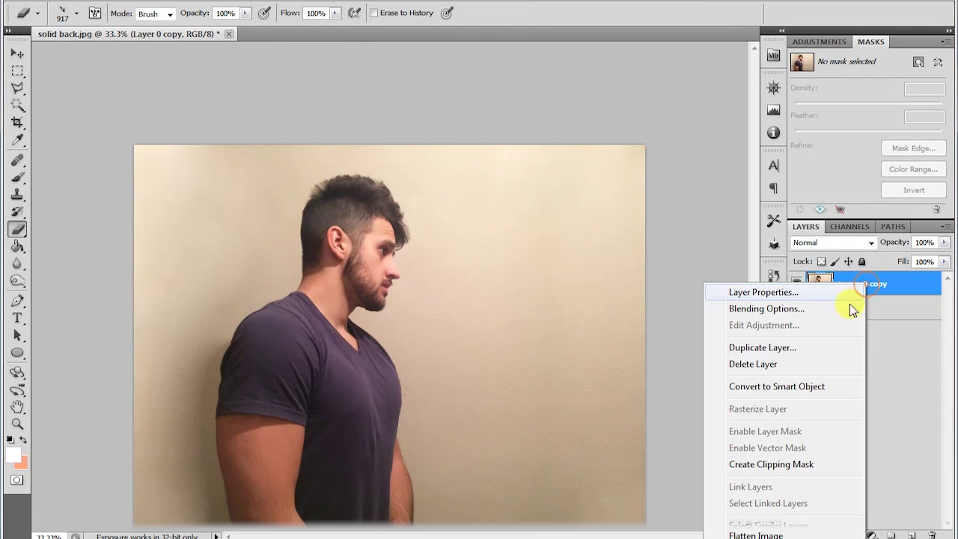
left_click(834, 345)
key("Return")
Copy the empty wall area in front of the man from Layer 0 onto a new layer.
left_click(865, 334)
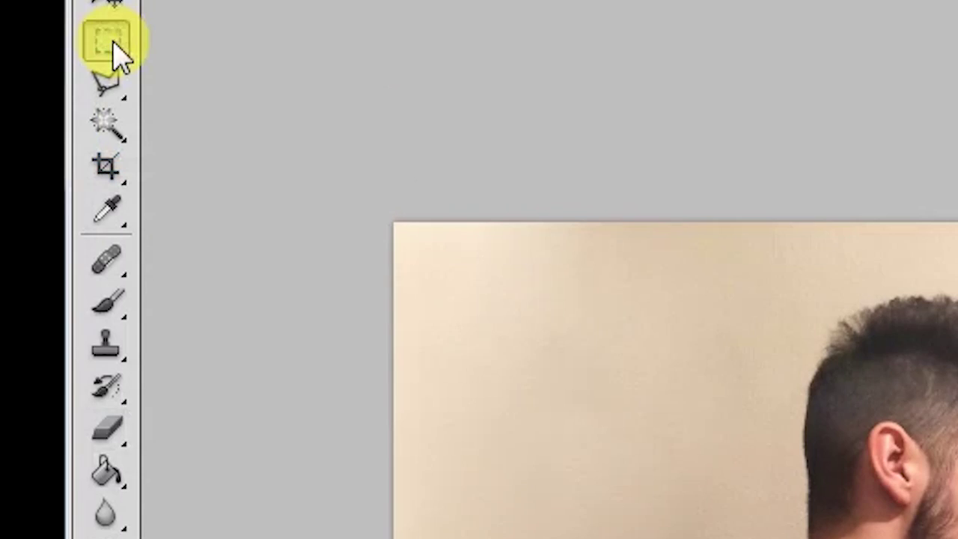
left_click(17, 70)
left_click_drag(424, 145, 651, 495)
right_click(509, 245)
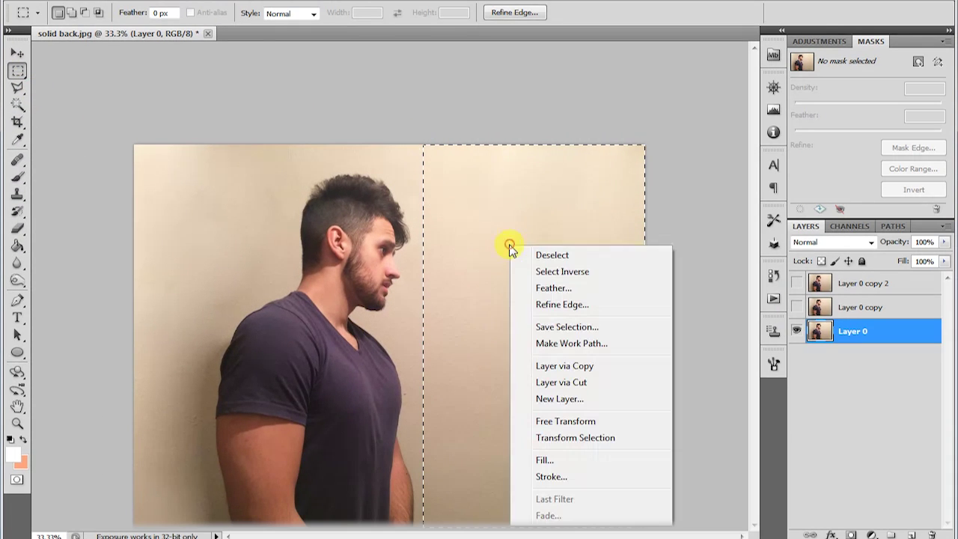
left_click(554, 365)
Move and stretch the wall patch over the man to the image edge, and merge it into Layer 0.
left_click(17, 55)
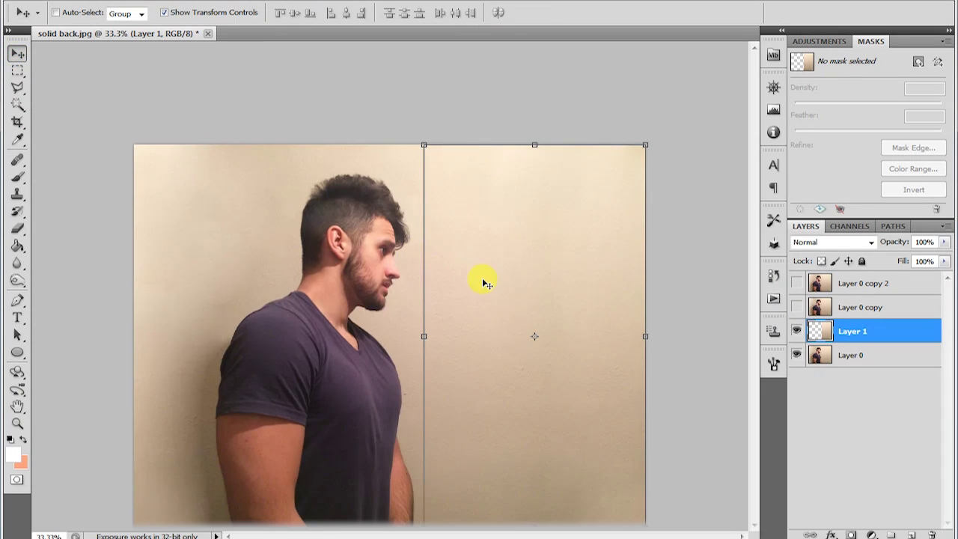
left_click_drag(487, 278, 289, 286)
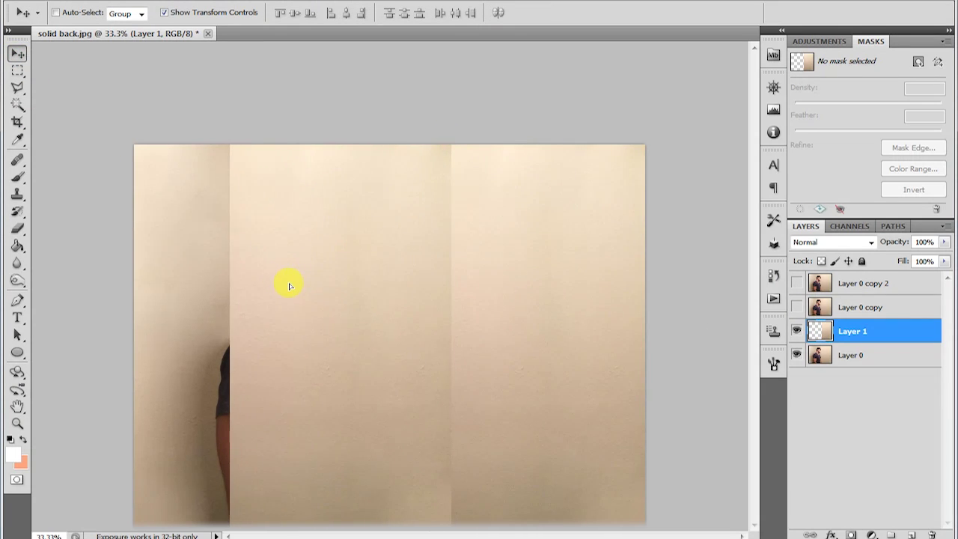
left_click_drag(227, 335, 135, 346)
key("Return")
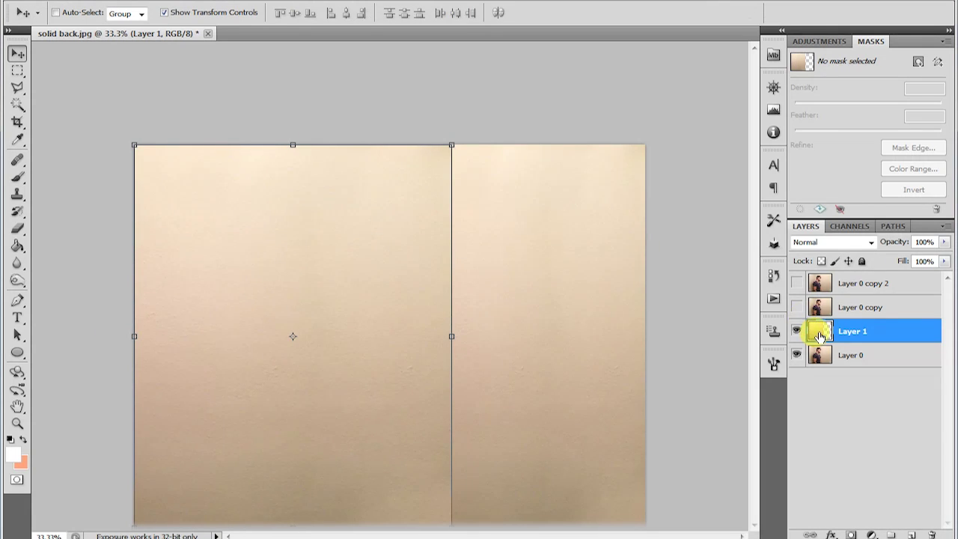
key("ctrl+e")
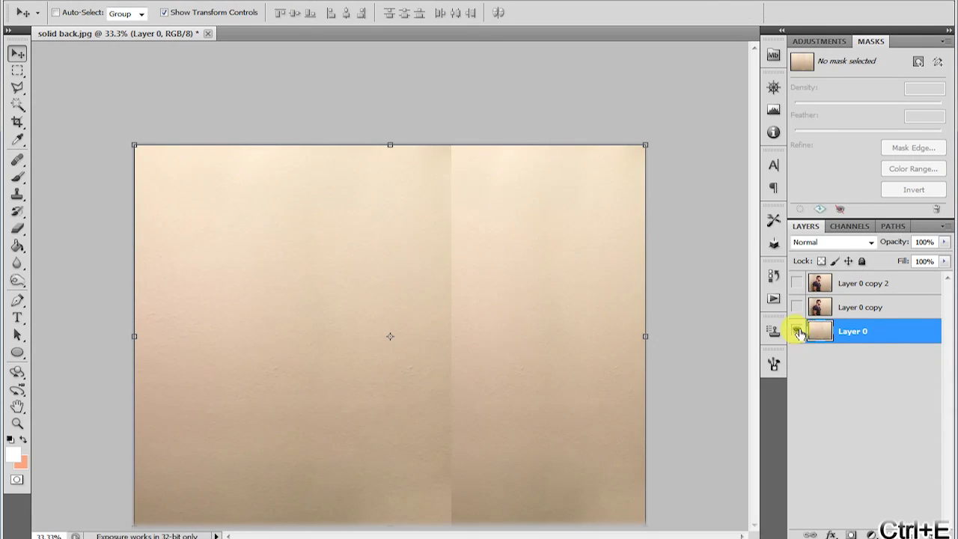
Show both layer copies and open the Liquify filter on Layer 0 copy 2 with brush size 226.
left_click(797, 307)
left_click(797, 283)
left_click(828, 283)
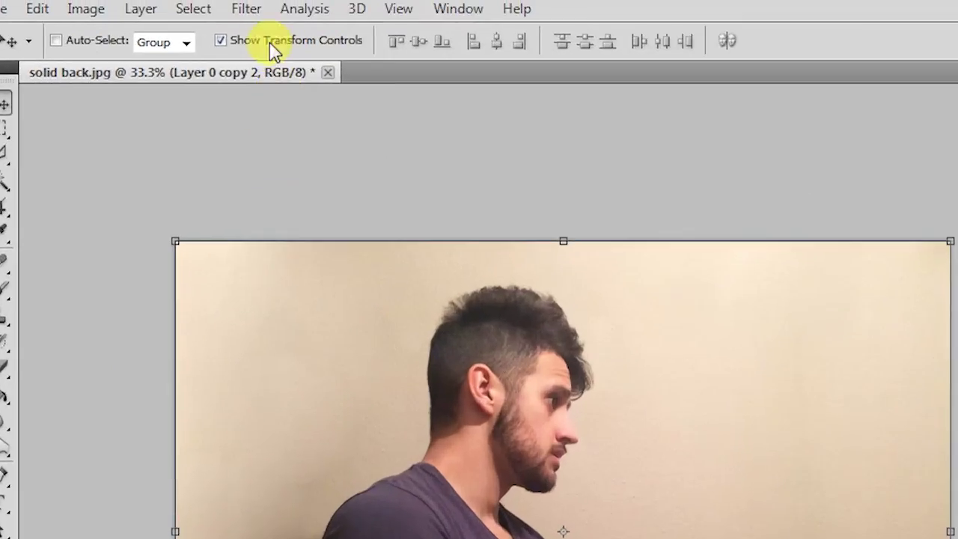
left_click(247, 8)
left_click(382, 45)
left_click(453, 270)
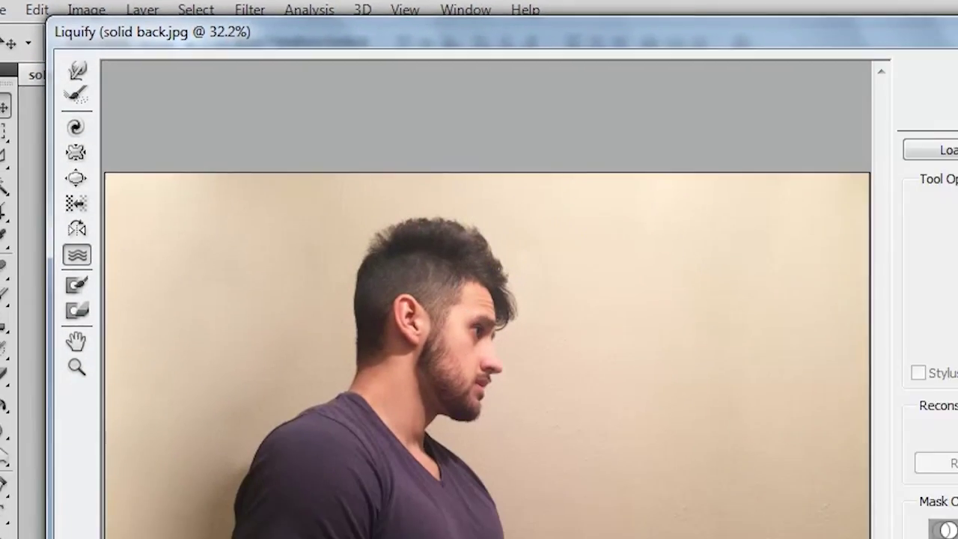
left_click(747, 117)
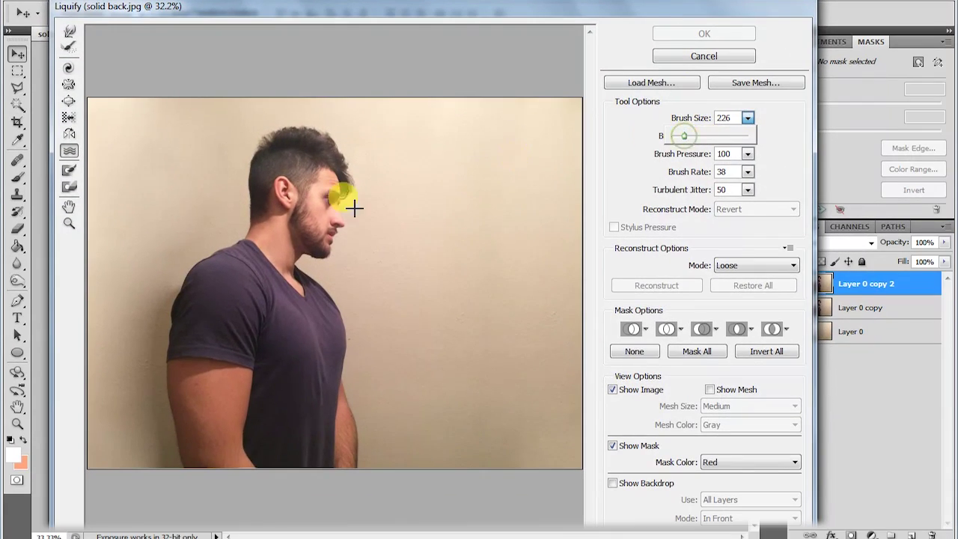
Smear the man's head, back and arm outward behind him, enlarging the Liquify brush to 361, and apply the filter.
mouse_move(225, 232)
left_mouse_down()
mouse_move(214, 214)
mouse_move(278, 128)
mouse_move(169, 259)
mouse_move(164, 324)
mouse_move(140, 383)
mouse_move(178, 459)
mouse_move(150, 449)
mouse_move(142, 279)
mouse_move(203, 229)
mouse_move(209, 199)
mouse_move(200, 163)
mouse_move(245, 133)
mouse_move(219, 144)
mouse_move(340, 178)
left_mouse_up()
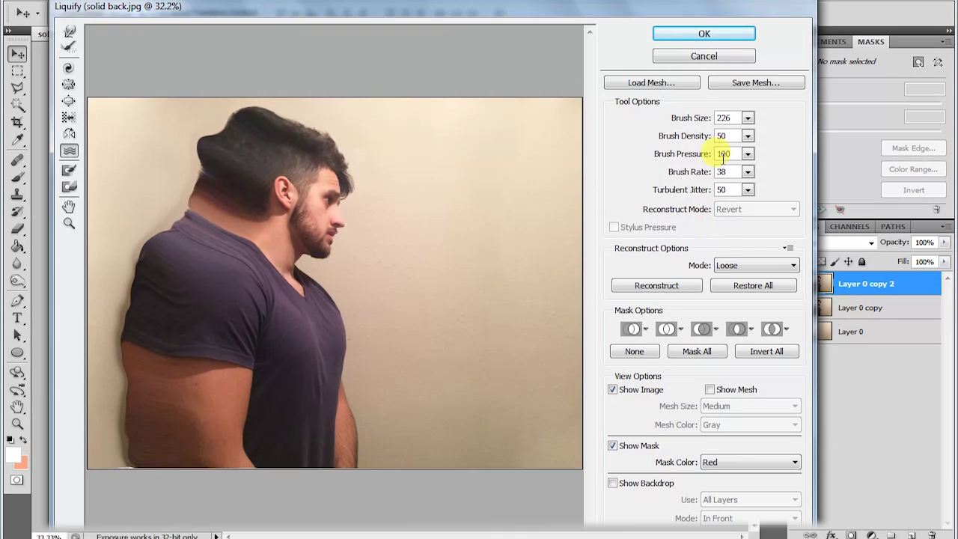
left_click(746, 119)
left_click_drag(685, 137, 691, 137)
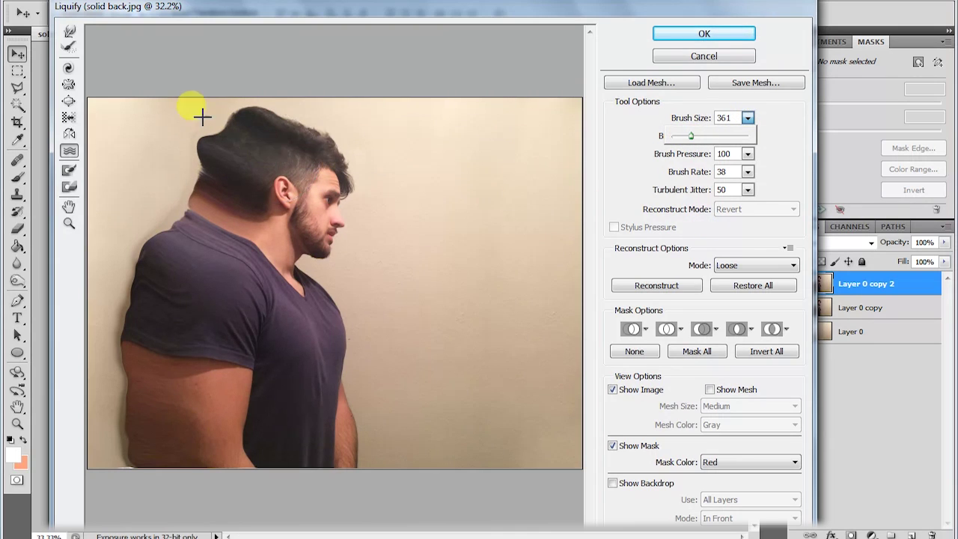
left_click(218, 135)
mouse_move(217, 133)
left_mouse_down()
mouse_move(238, 118)
mouse_move(206, 77)
mouse_move(211, 148)
mouse_move(143, 99)
mouse_move(203, 178)
mouse_move(184, 214)
mouse_move(142, 181)
mouse_move(192, 184)
mouse_move(193, 198)
mouse_move(173, 235)
mouse_move(122, 222)
mouse_move(135, 287)
mouse_move(122, 320)
mouse_move(108, 322)
mouse_move(123, 351)
mouse_move(87, 446)
mouse_move(68, 456)
mouse_move(109, 439)
mouse_move(71, 375)
mouse_move(79, 294)
mouse_move(124, 296)
mouse_move(88, 220)
mouse_move(131, 196)
mouse_move(73, 141)
mouse_move(142, 160)
mouse_move(132, 113)
mouse_move(152, 122)
mouse_move(88, 135)
mouse_move(126, 180)
mouse_move(276, 113)
mouse_move(294, 117)
mouse_move(190, 338)
mouse_move(170, 352)
mouse_move(122, 341)
left_mouse_up()
left_click(666, 35)
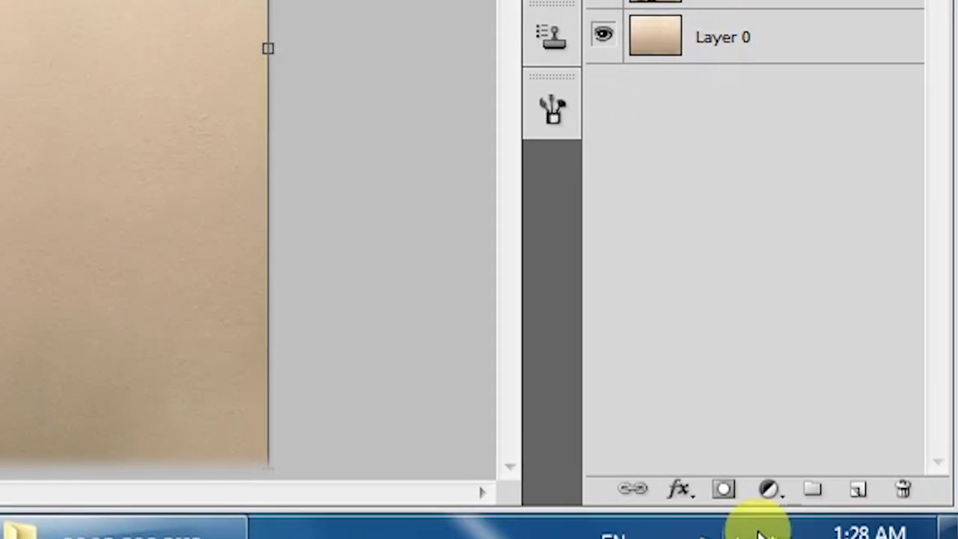
Add a layer mask to Layer 0 copy 2 and invert it to black.
left_click(708, 490)
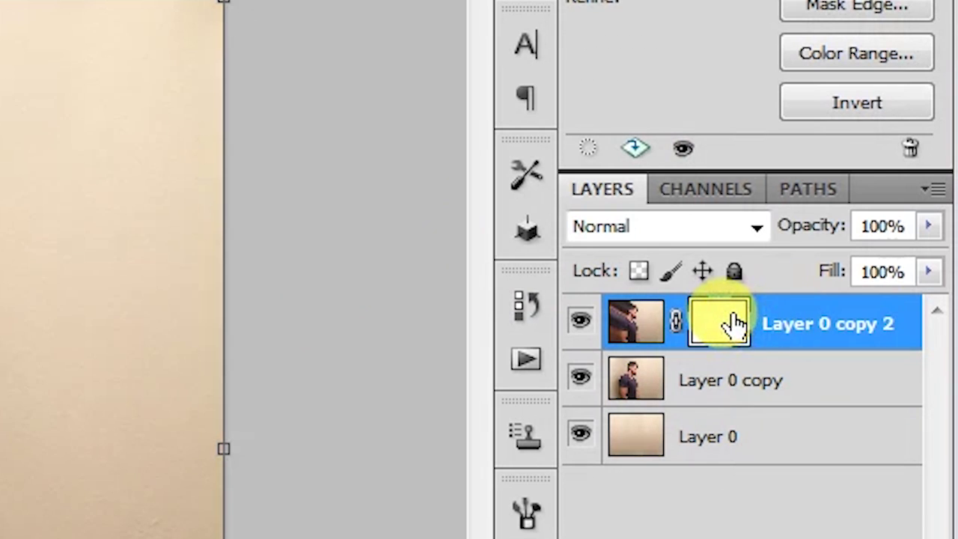
left_click(862, 116)
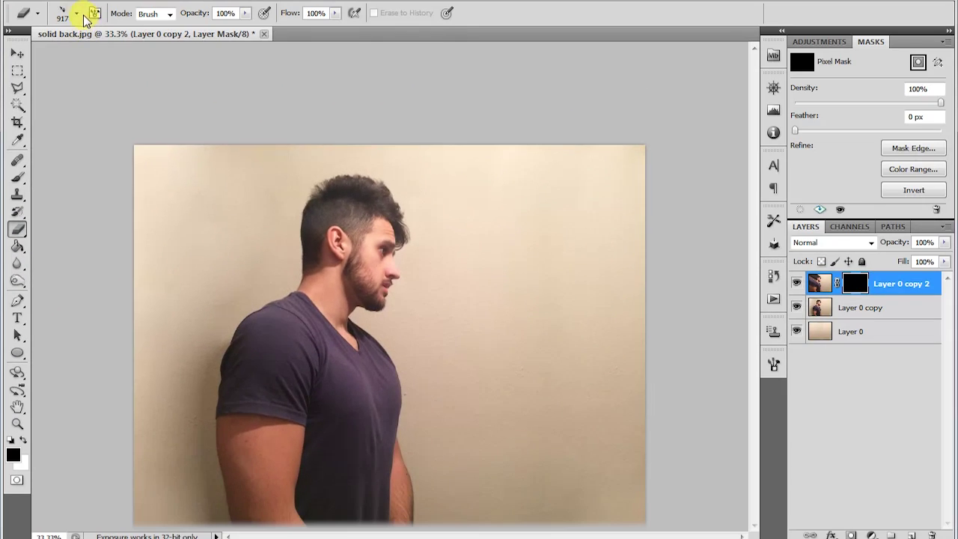
Choose a 675 px splatter tip for the Eraser and set its angle to 96°.
left_click(76, 14)
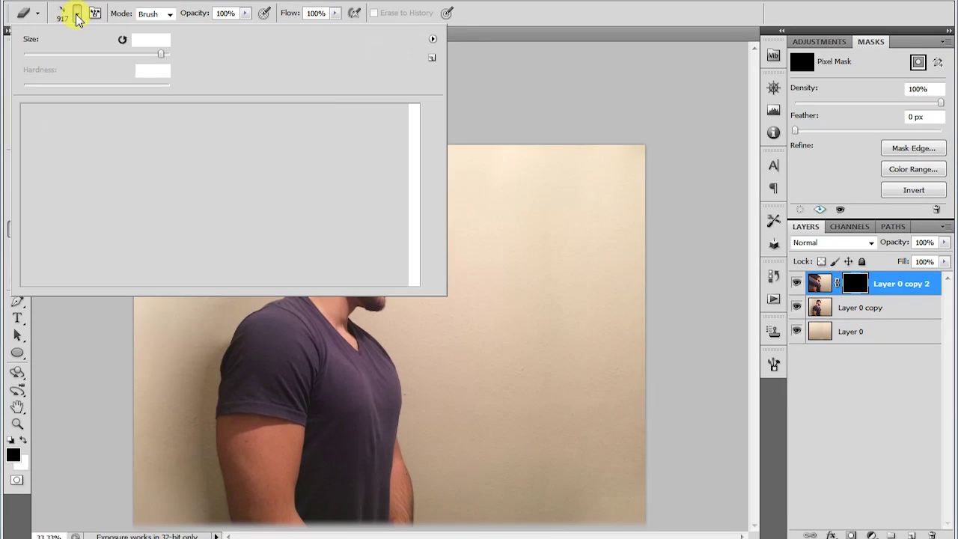
left_click_drag(415, 127, 414, 275)
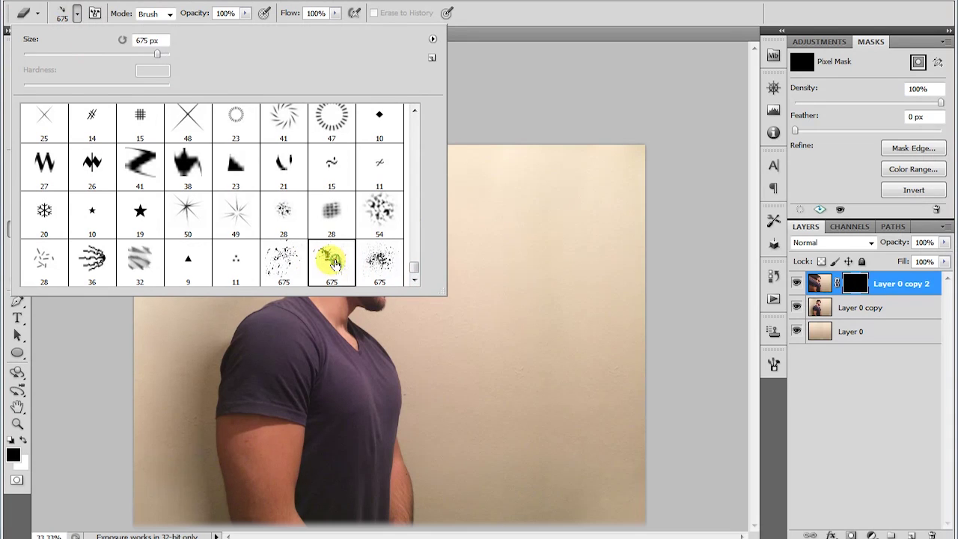
left_click(76, 14)
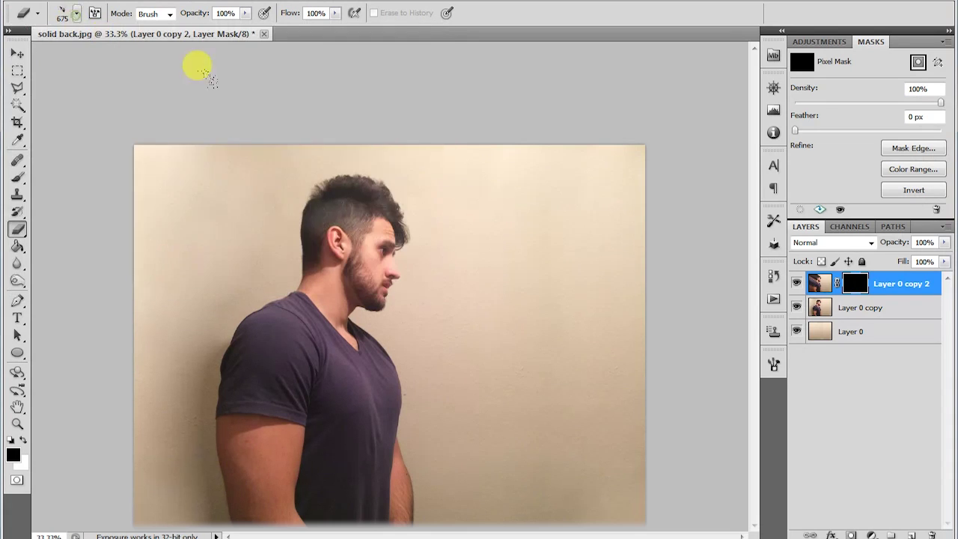
left_click(775, 366)
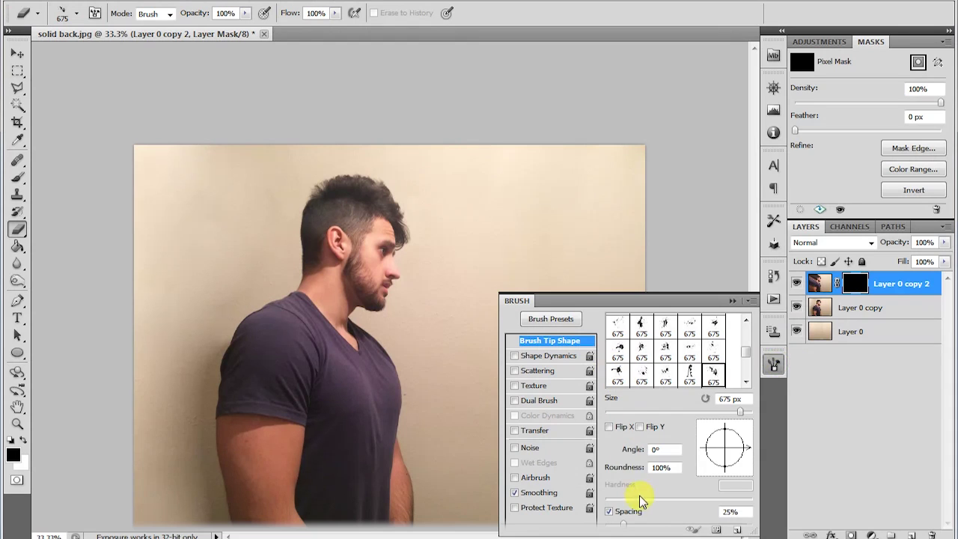
left_click_drag(730, 444, 721, 425)
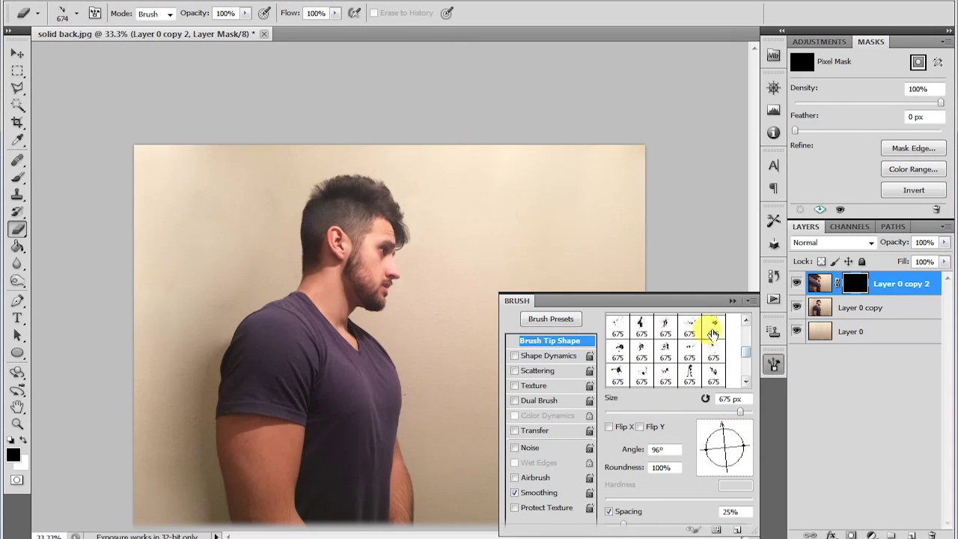
left_click(732, 300)
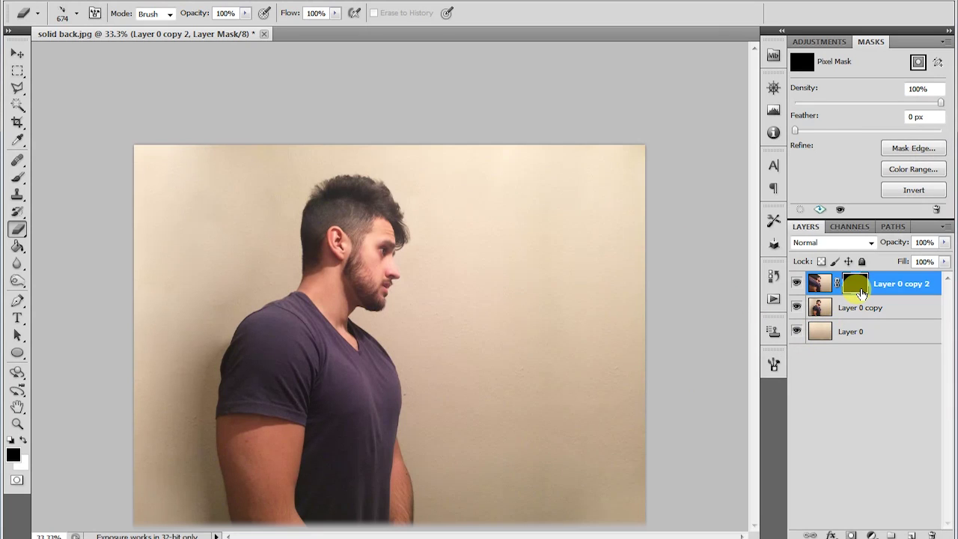
Erase splatters from Layer 0 copy along the man's upper back and behind his neck.
left_click(824, 308)
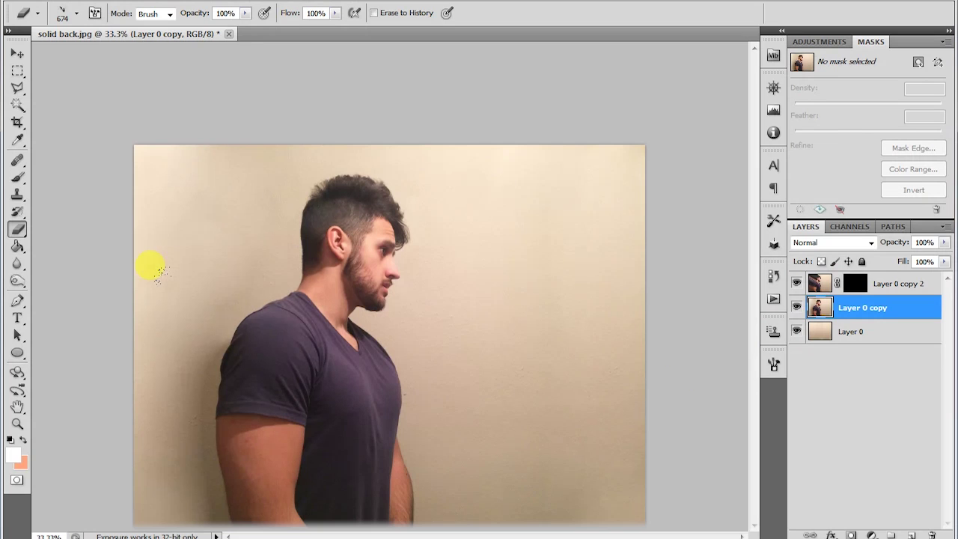
left_click(156, 268)
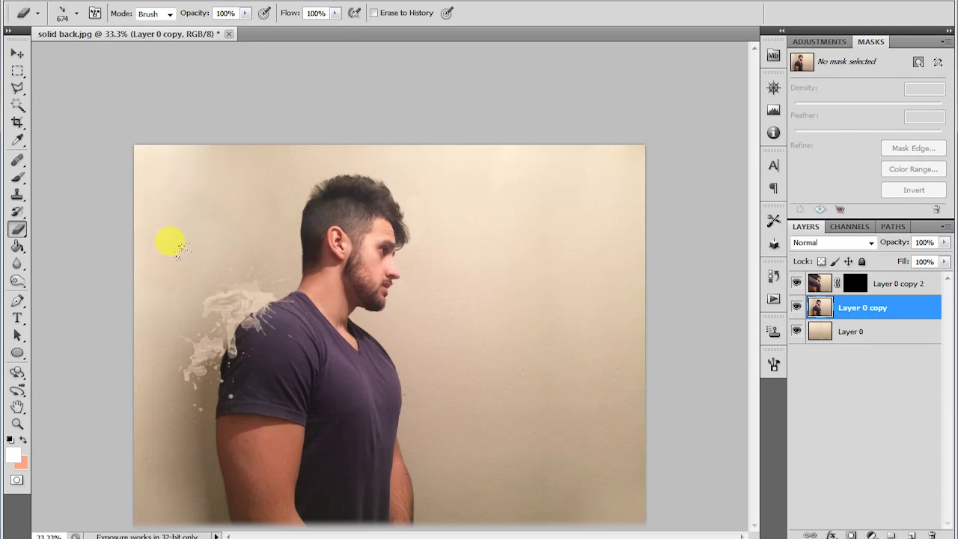
left_click(148, 288)
left_click(169, 219)
left_click(171, 179)
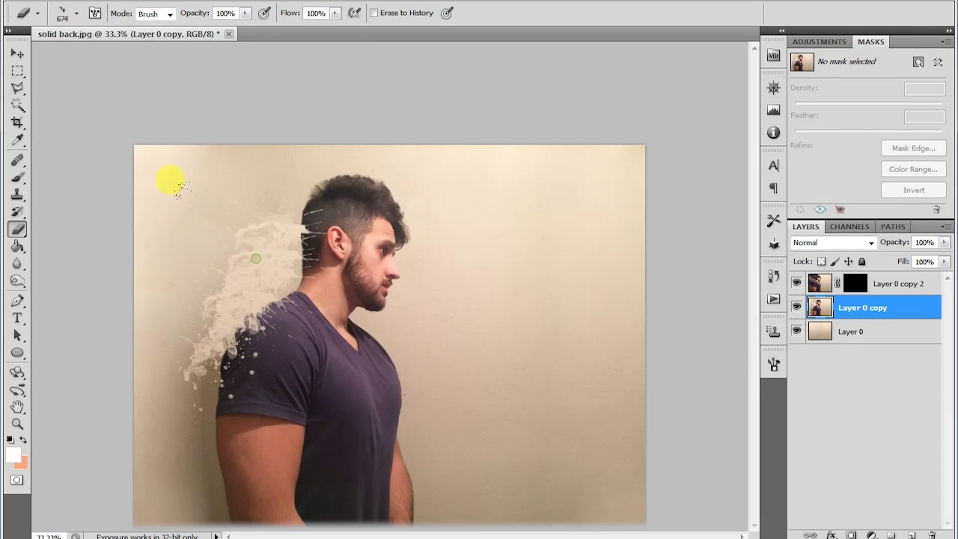
Rotate the splatter tip to 127° and erase Layer 0 copy along the man's arm and the wall behind him.
left_click(773, 365)
mouse_move(712, 464)
left_mouse_down()
mouse_move(723, 439)
mouse_move(698, 438)
left_mouse_up()
left_click(146, 323)
left_click(137, 391)
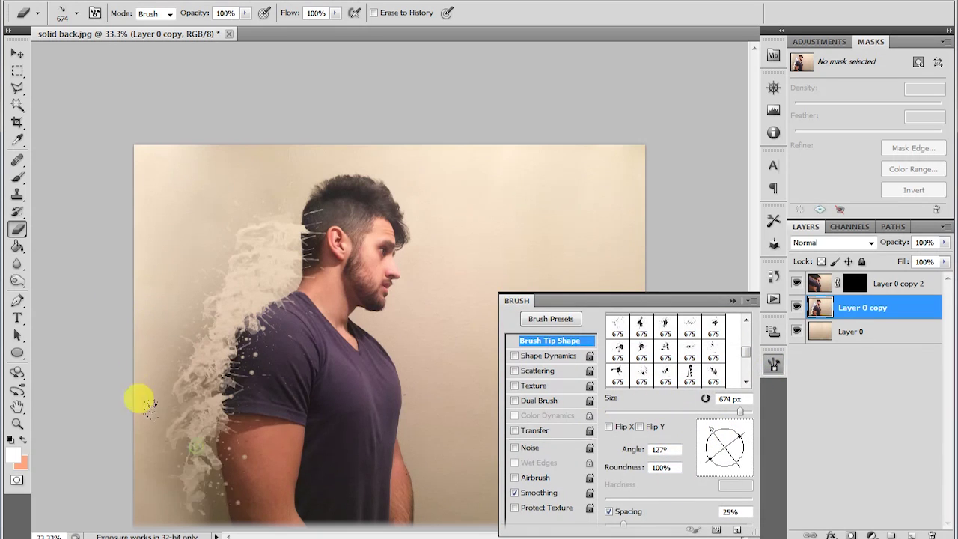
left_click(155, 458)
left_click(119, 336)
left_click(128, 380)
left_click(116, 307)
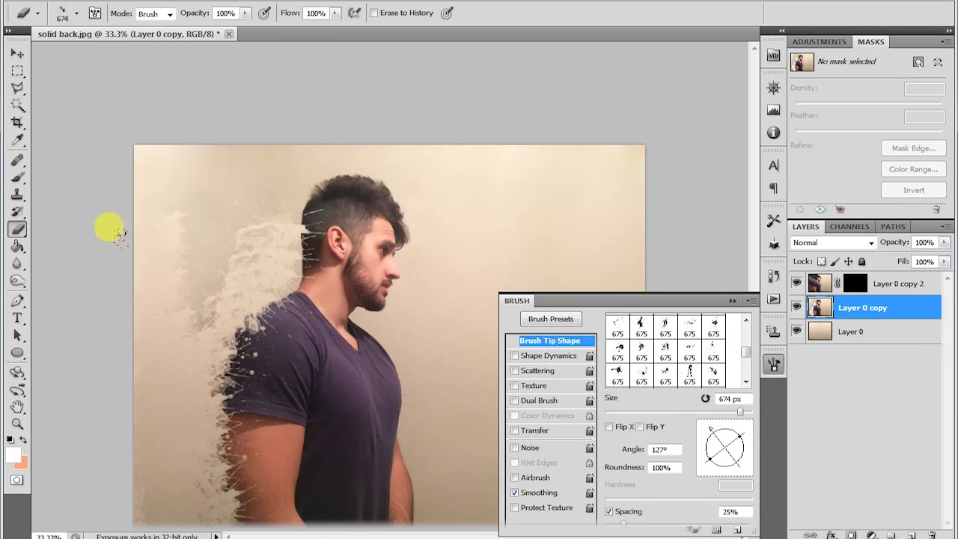
left_click(185, 208)
left_click(252, 185)
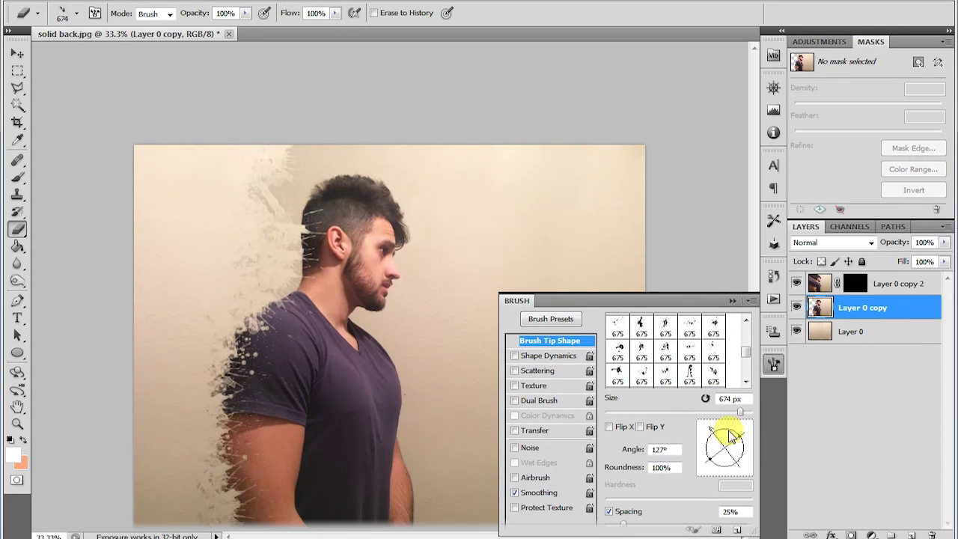
With the tip angle at 74°, erase splatters from Layer 0 copy around the back of the head and shoulder.
left_click(193, 110)
left_click(161, 134)
left_click(180, 170)
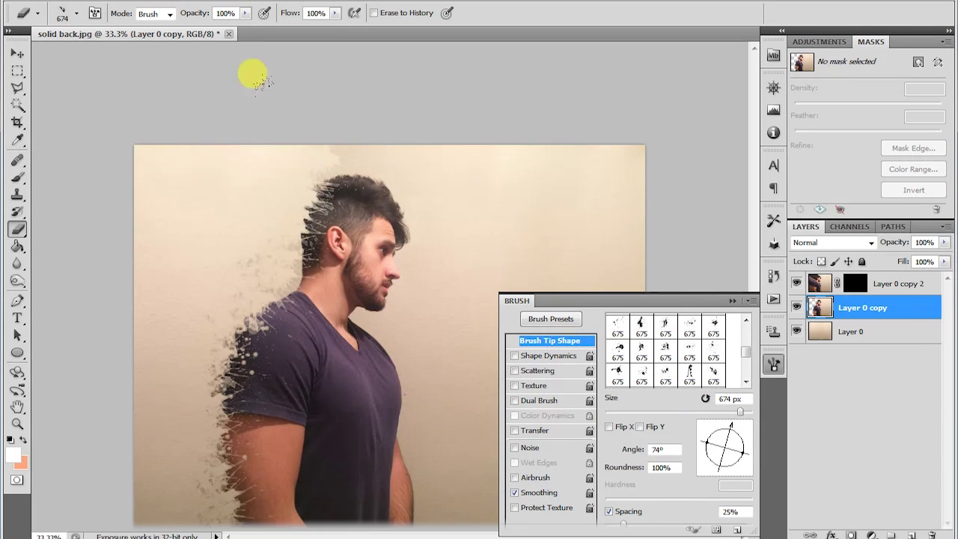
left_click(180, 317)
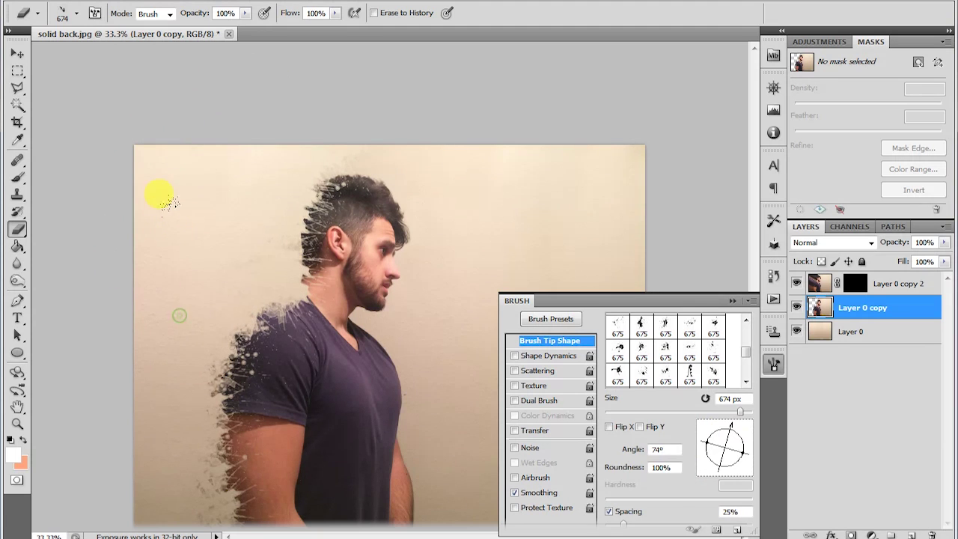
Erase more splatters from Layer 0 copy around the back of the man's head, shoulder and upper arm.
left_click(267, 244)
left_click(192, 336)
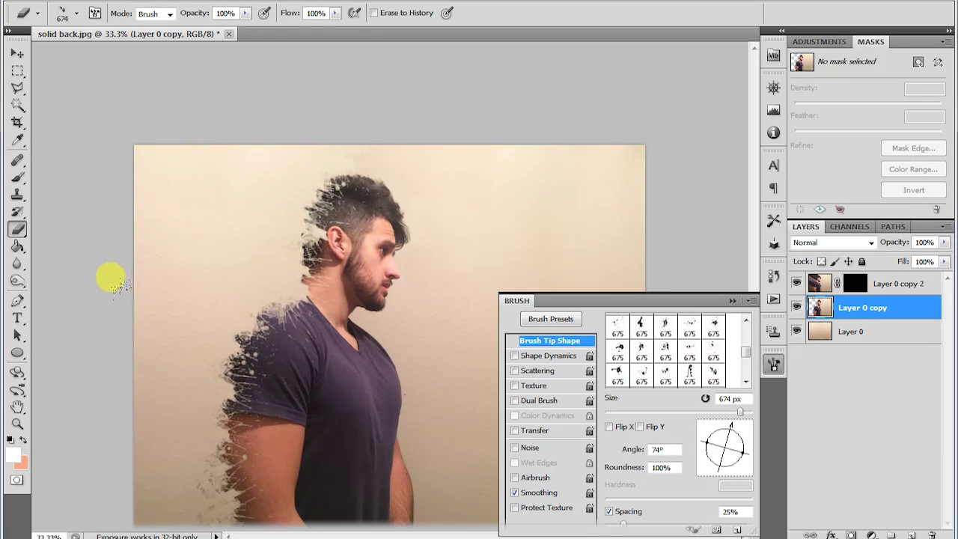
left_click(180, 372)
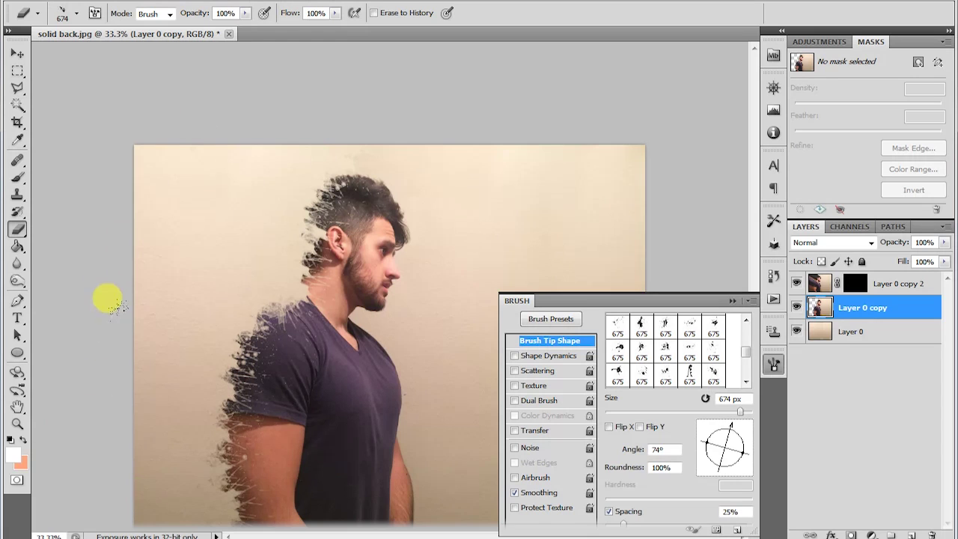
left_click_drag(725, 434, 715, 428)
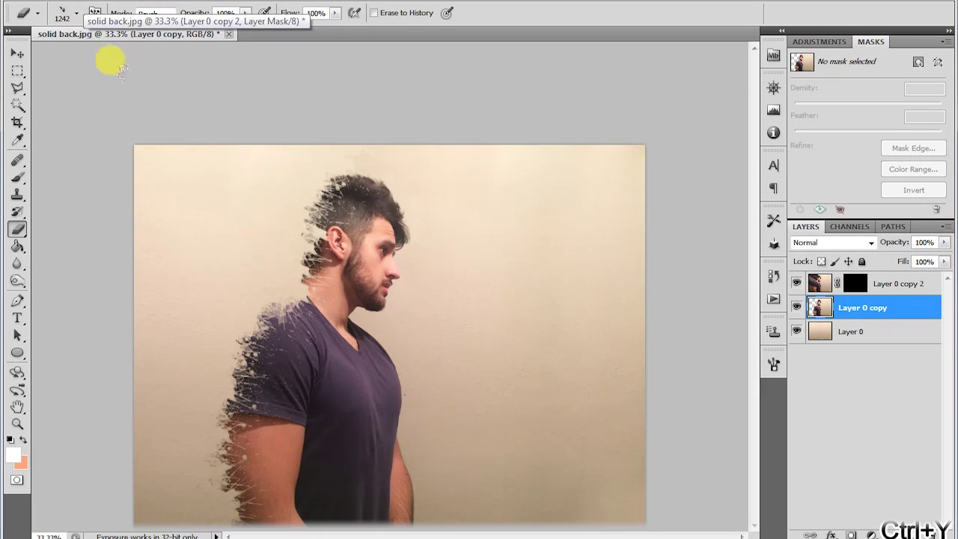
Choose the dense 675 px splatter tip for the Eraser, enlarge it to 1411 px and set its angle to 68°.
left_click(77, 14)
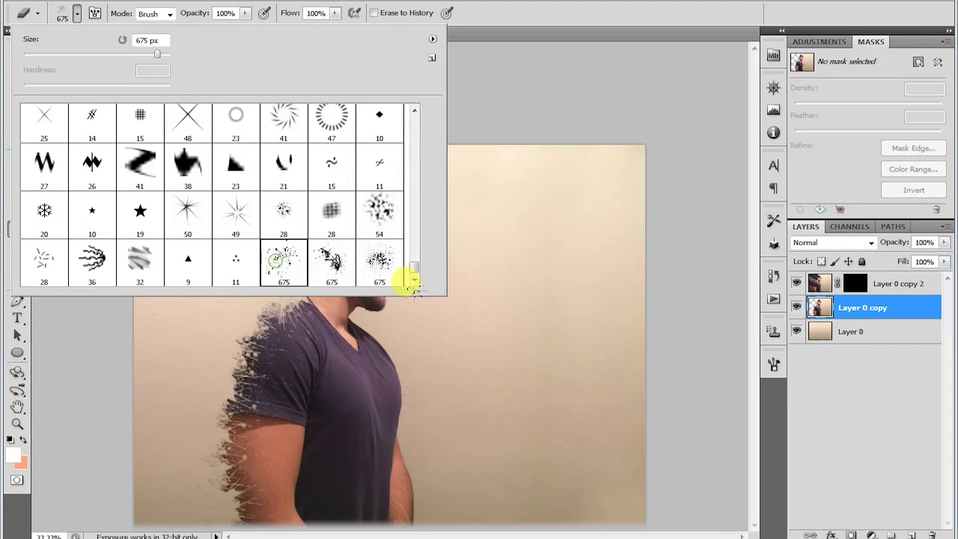
left_click(396, 277)
left_click_drag(160, 57, 164, 54)
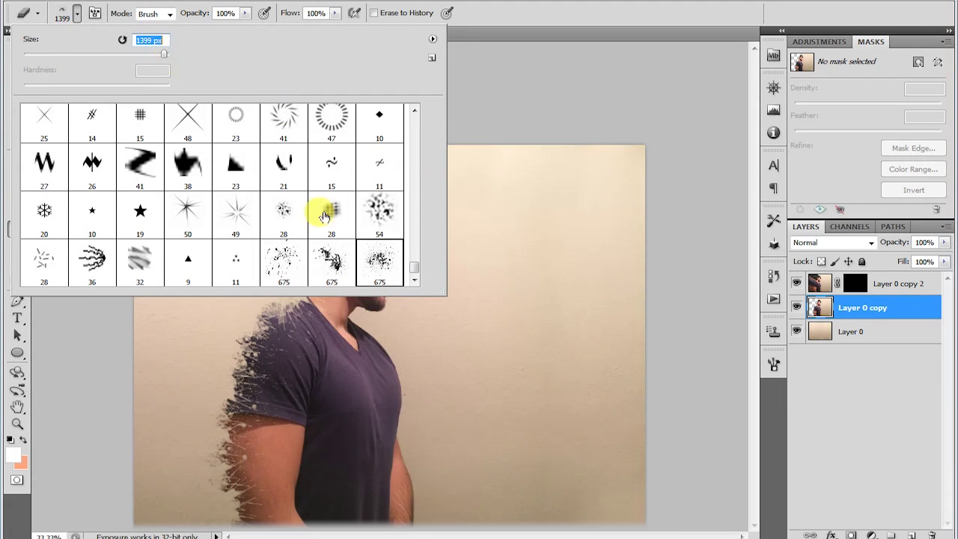
left_click(76, 13)
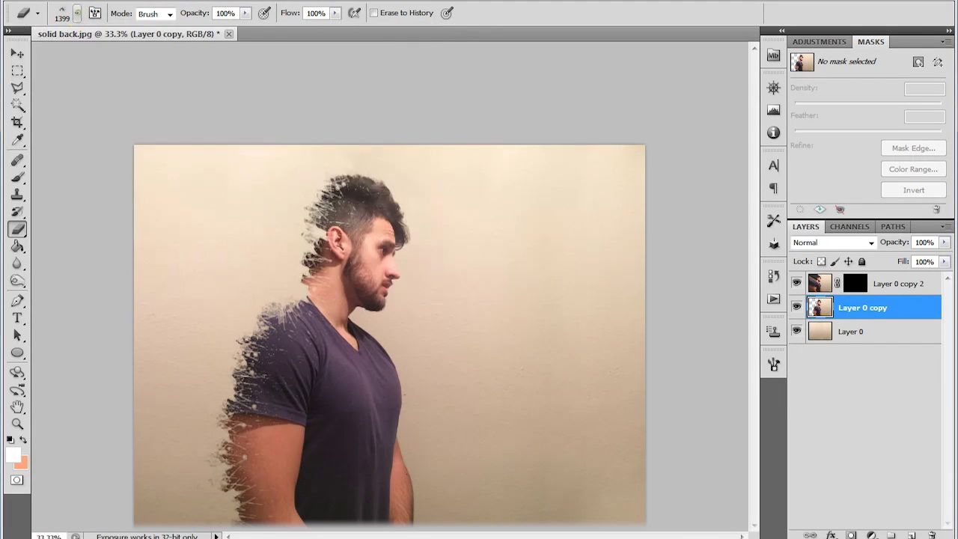
left_click(773, 364)
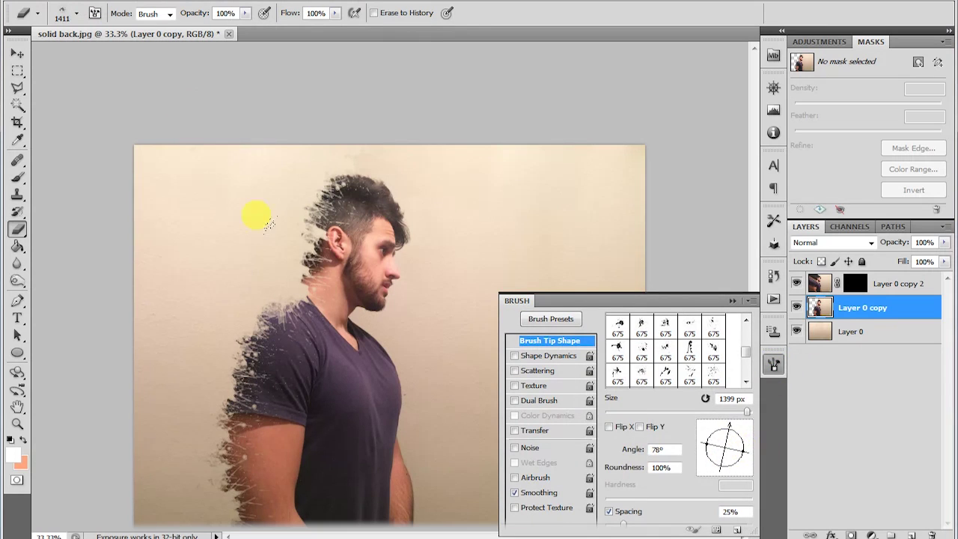
left_click_drag(737, 432, 742, 435)
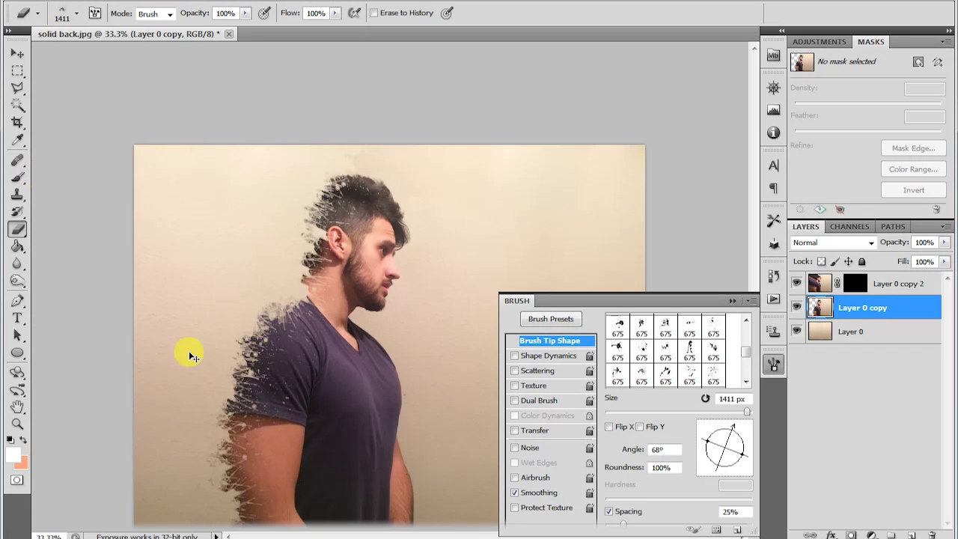
Target the Layer 0 copy 2 mask and erase splatters from it to reveal the liquified layer behind the man's head and back.
key("ctrl+y")
left_click(855, 284)
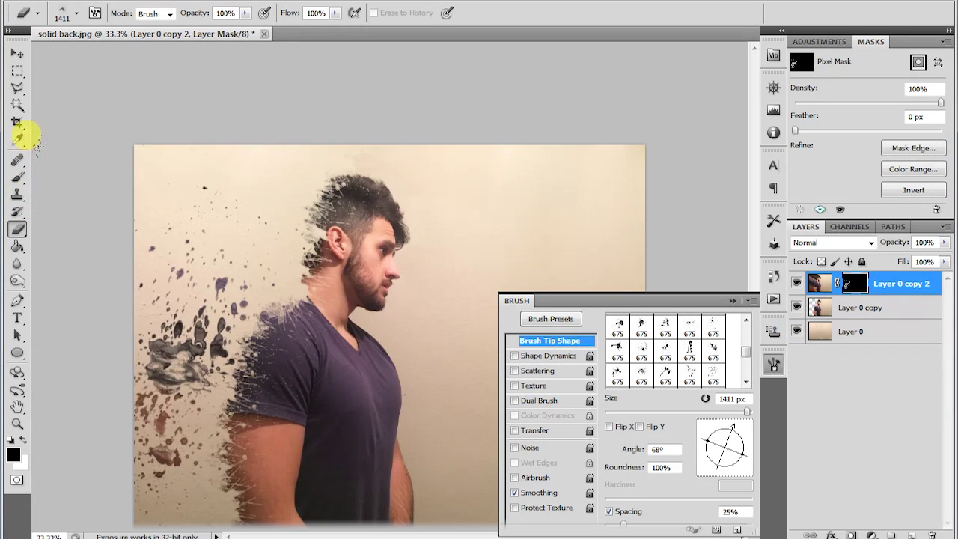
left_click(36, 139)
left_click(70, 67)
left_click(67, 103)
left_click(45, 51)
left_click(120, 309)
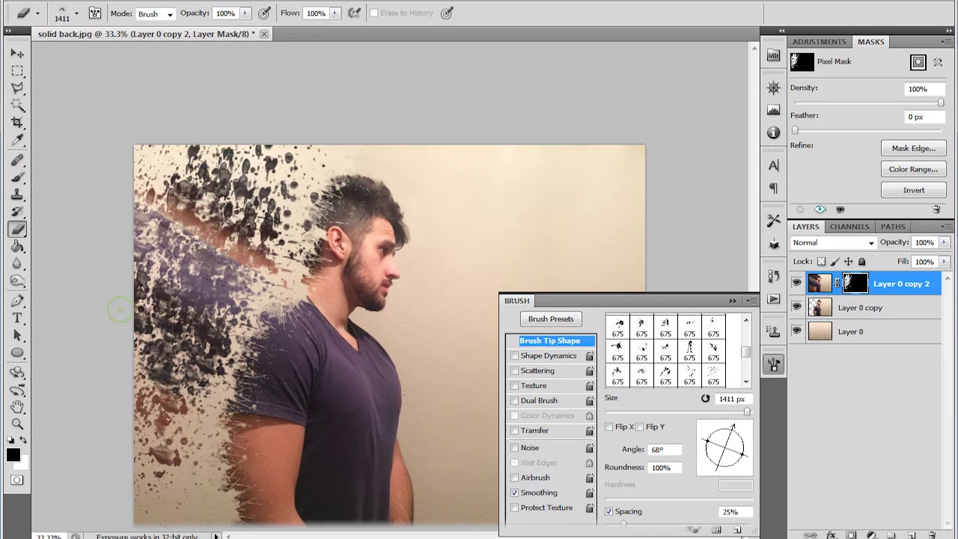
Reveal denser splatters of the liquified layer on its mask beside the lower arm and above the back of the head.
left_click(150, 514)
left_click(238, 151)
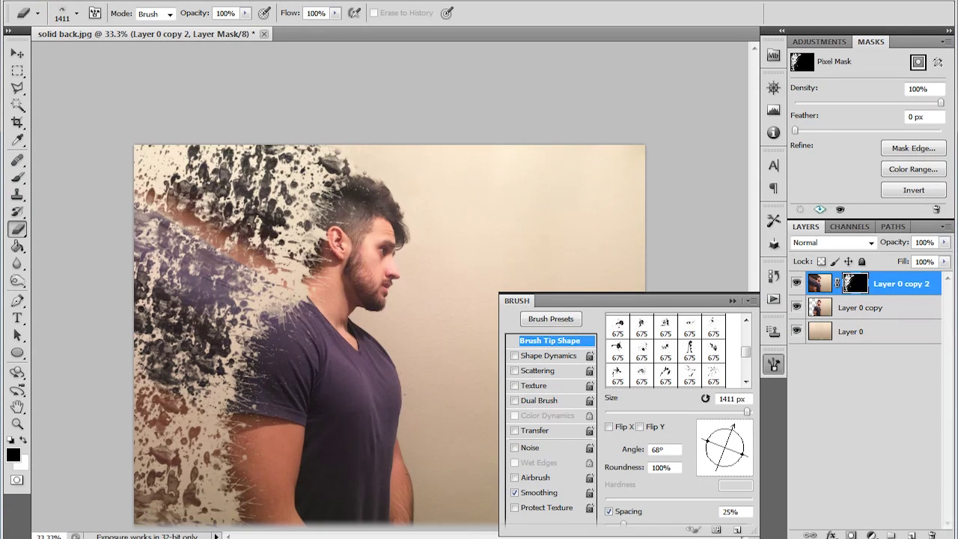
left_click(105, 472)
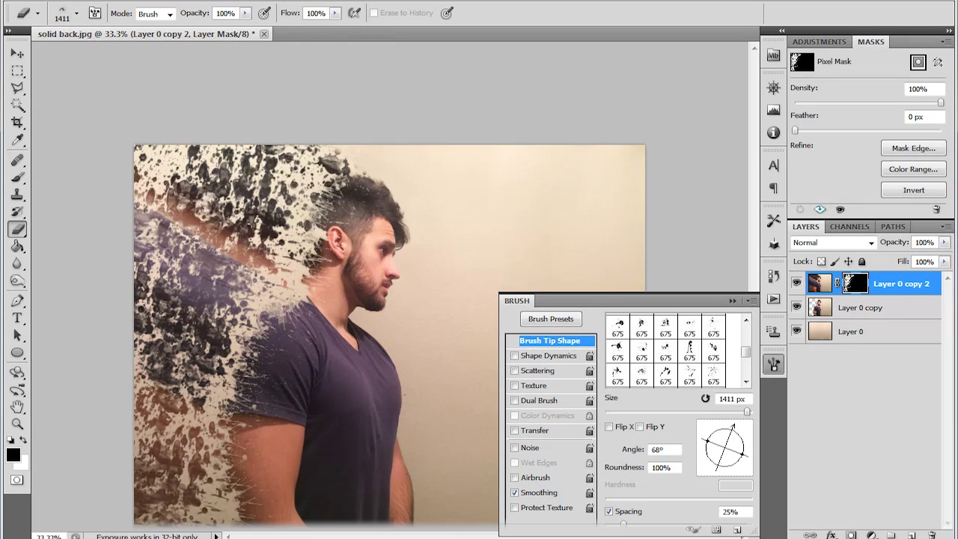
left_click(311, 210)
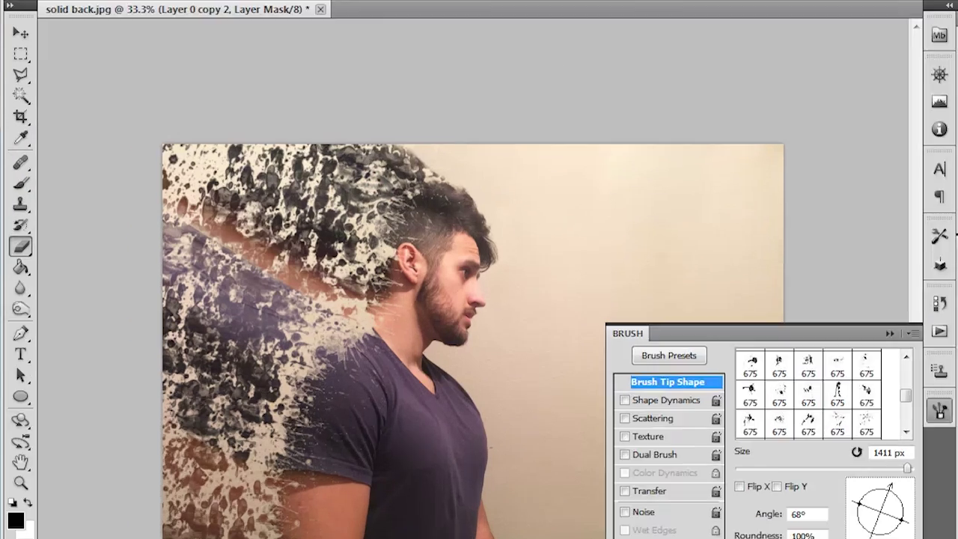
Switch to the Brush tool with a sparse splatter tip sized 868 px and set its angle to 73°.
left_click(17, 177)
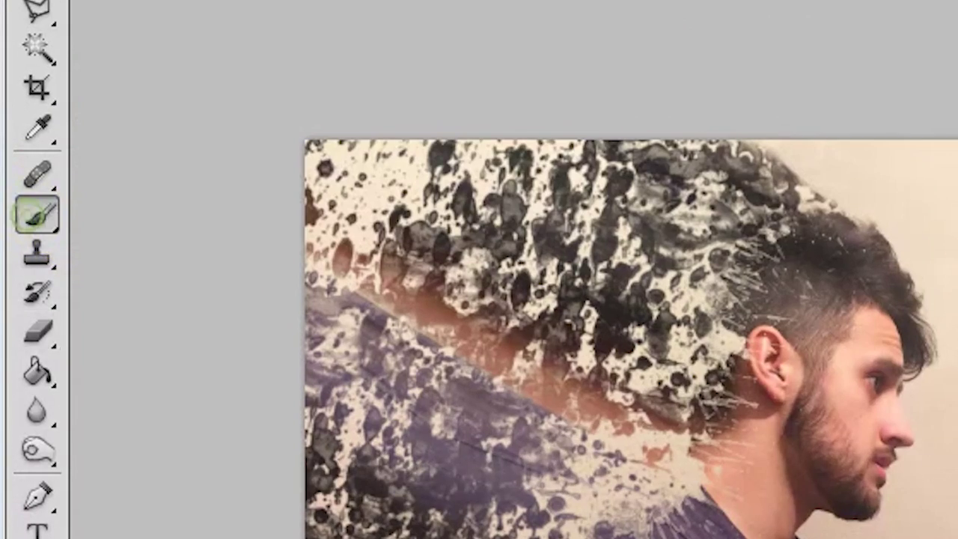
left_click(76, 13)
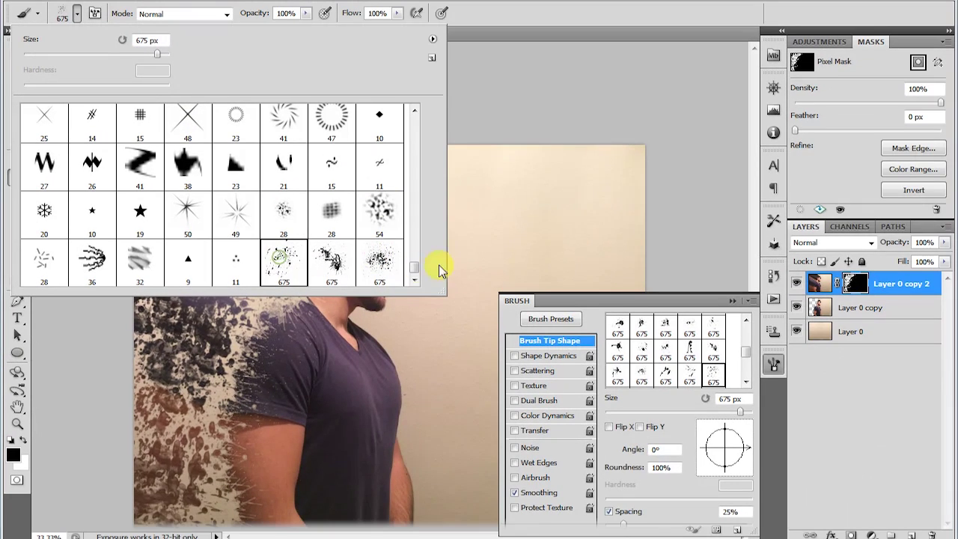
left_click(77, 14)
left_click_drag(743, 444, 731, 425)
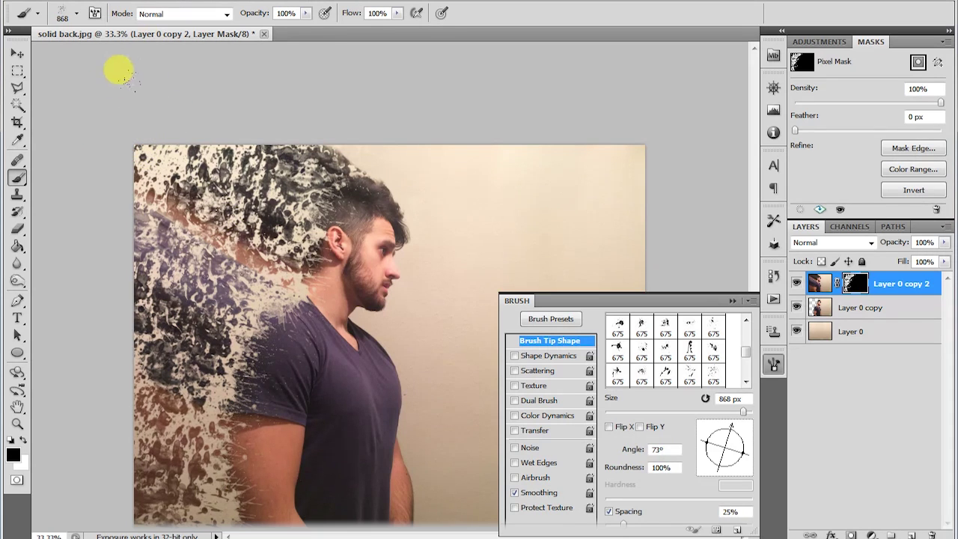
Paint black splatters on the Layer 0 copy 2 mask to break up and thin the dispersion behind the man's head and back.
left_click(267, 95)
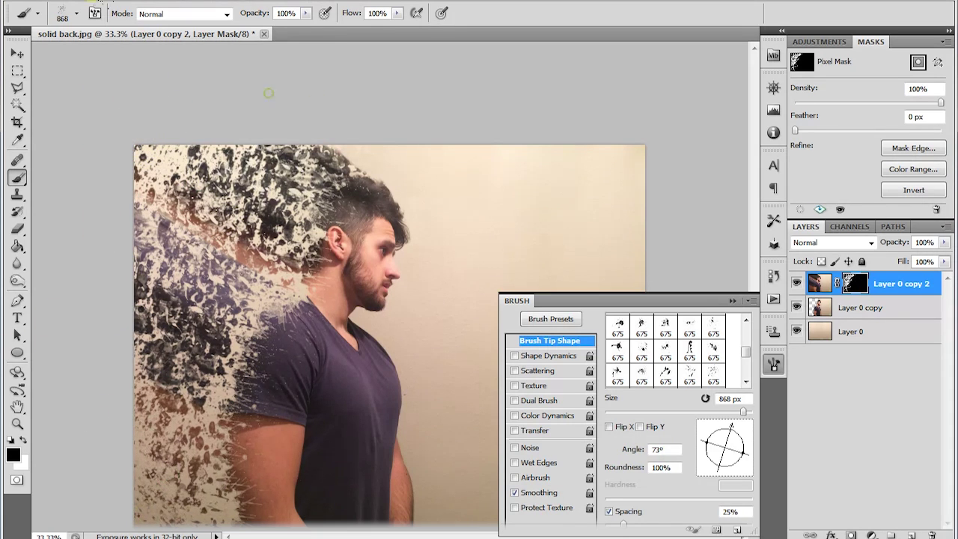
left_click(166, 293)
left_click(146, 421)
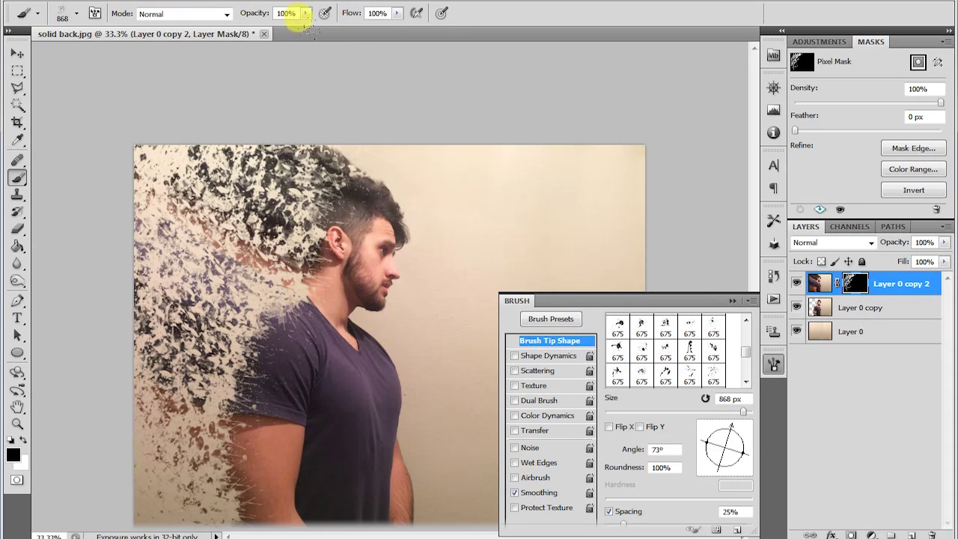
left_click(337, 128)
left_click(377, 142)
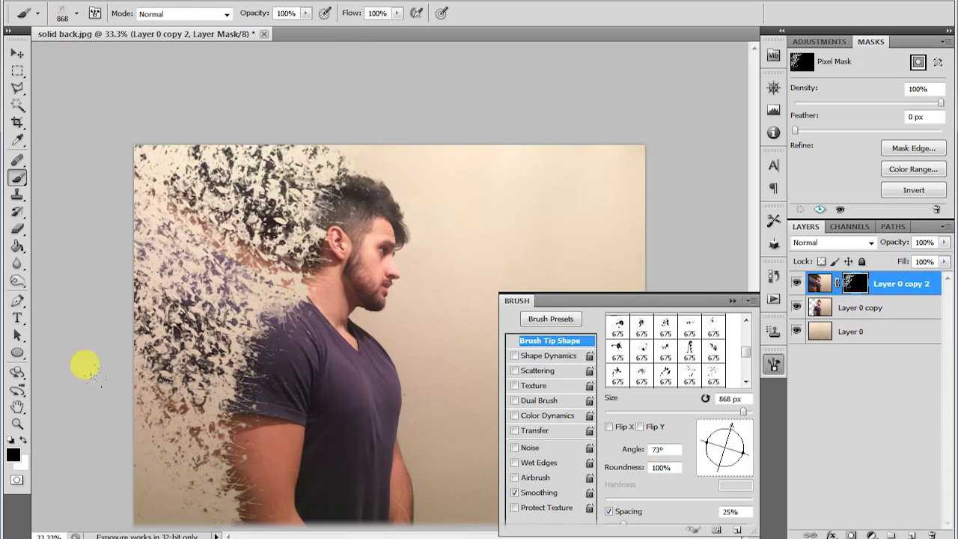
left_click(172, 90)
left_click(297, 98)
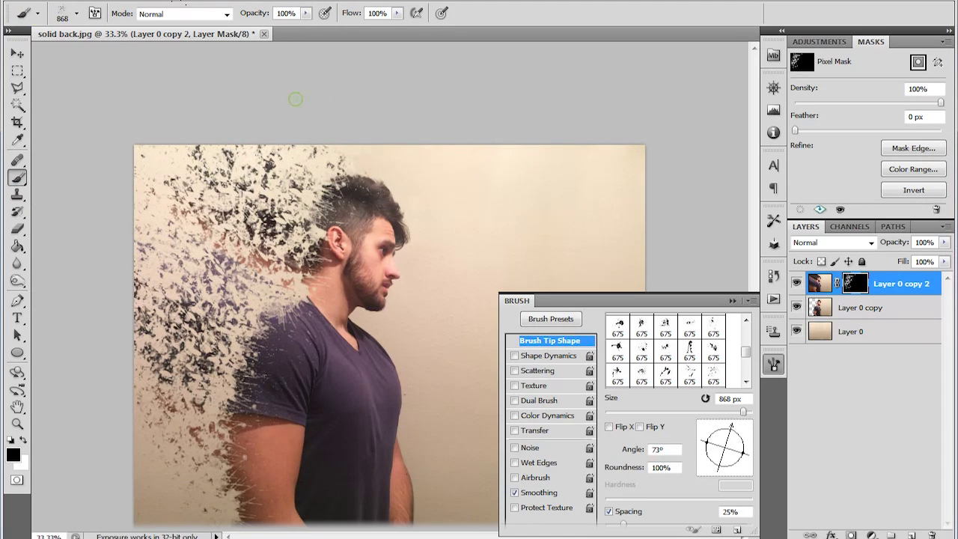
Select Layer 0 copy and erase splatters across the man's shoulder, arm and hair with the 1411 px Eraser.
key("alt+bracketleft")
key("ctrl+z")
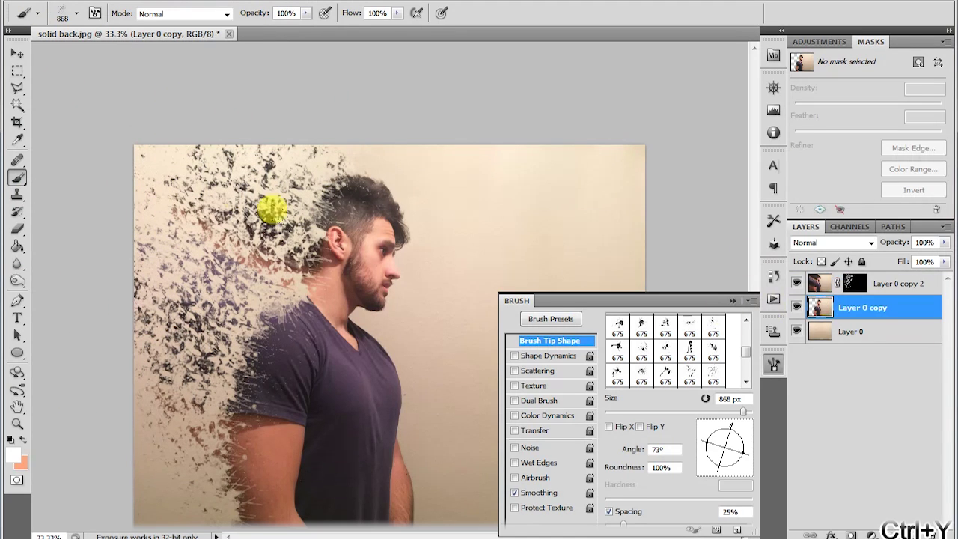
left_click(17, 229)
left_click(64, 157)
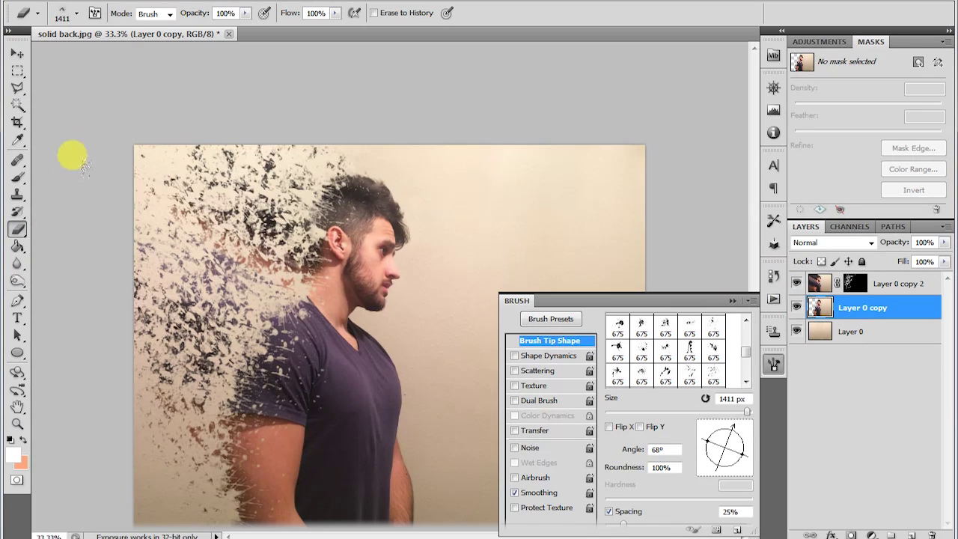
left_click(75, 161)
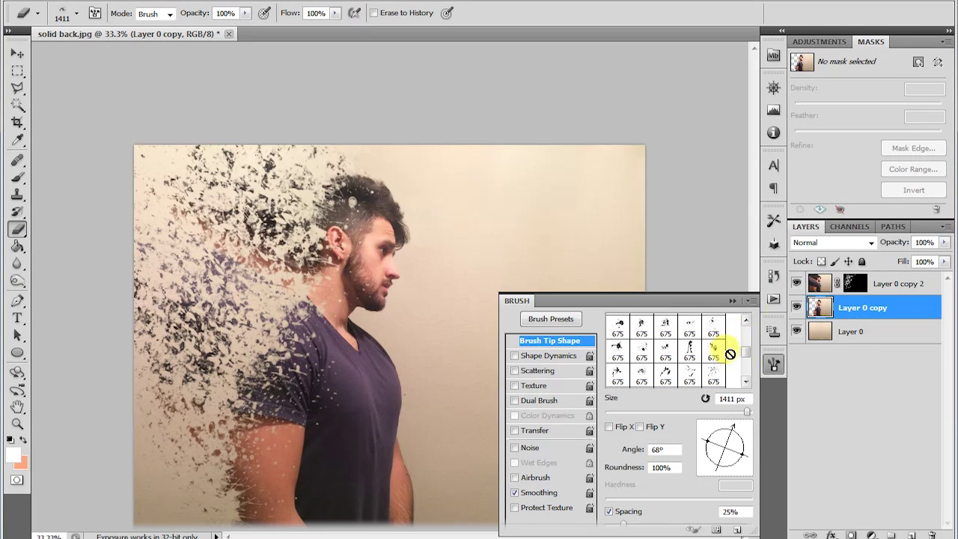
Select Layer 0 copy 2, Layer 0 copy and Layer 0 and merge them into a single layer.
left_click(773, 365)
left_click(823, 284, "shift")
left_click(823, 333, "shift")
key("ctrl+e")
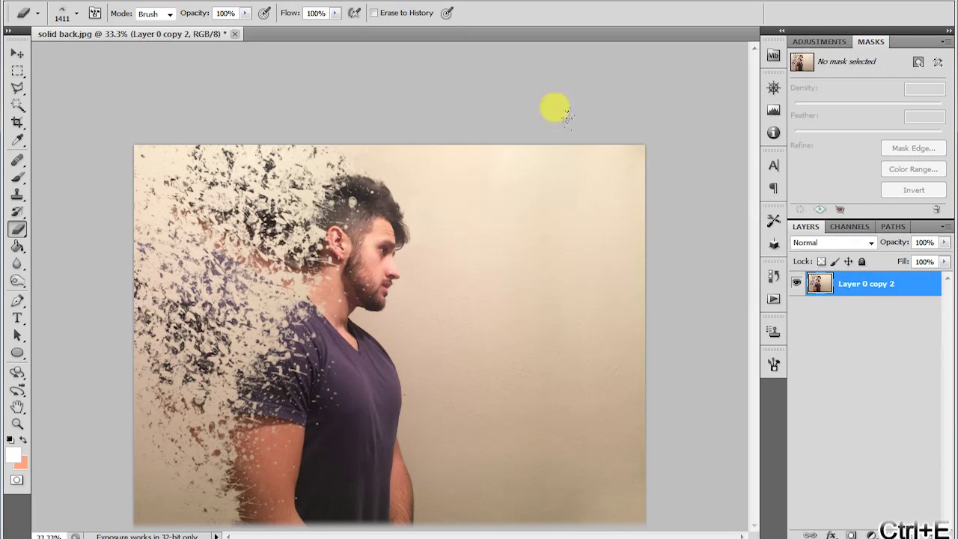
Apply a Curves adjustment to the merged layer, lowering the RGB shadows with a point at input 69, output 57.
left_click(87, 2)
mouse_move(97, 29)
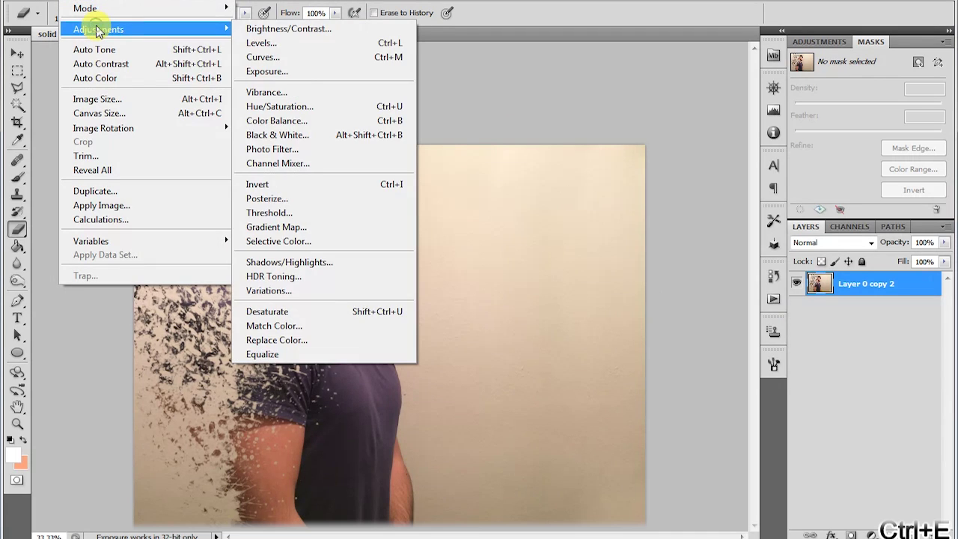
left_click(306, 60)
left_click_drag(758, 256, 756, 263)
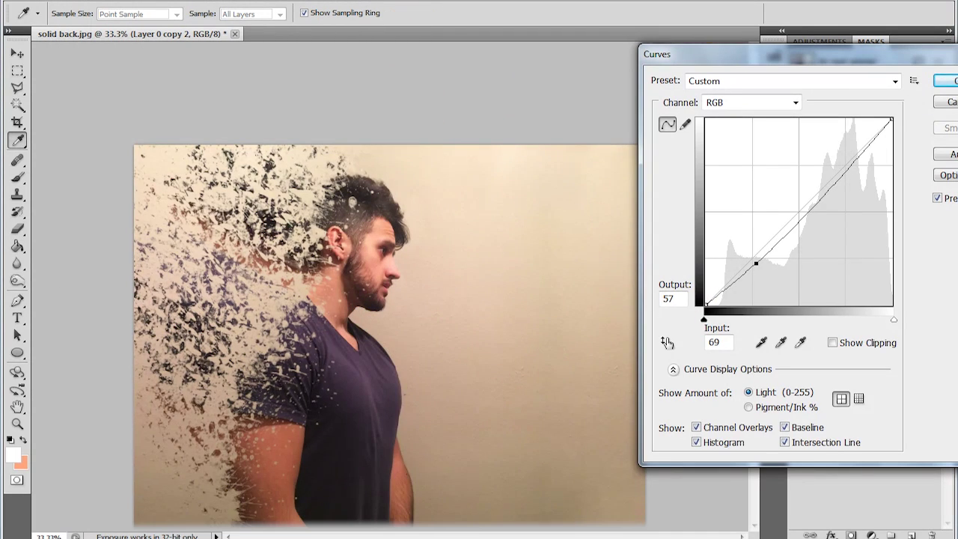